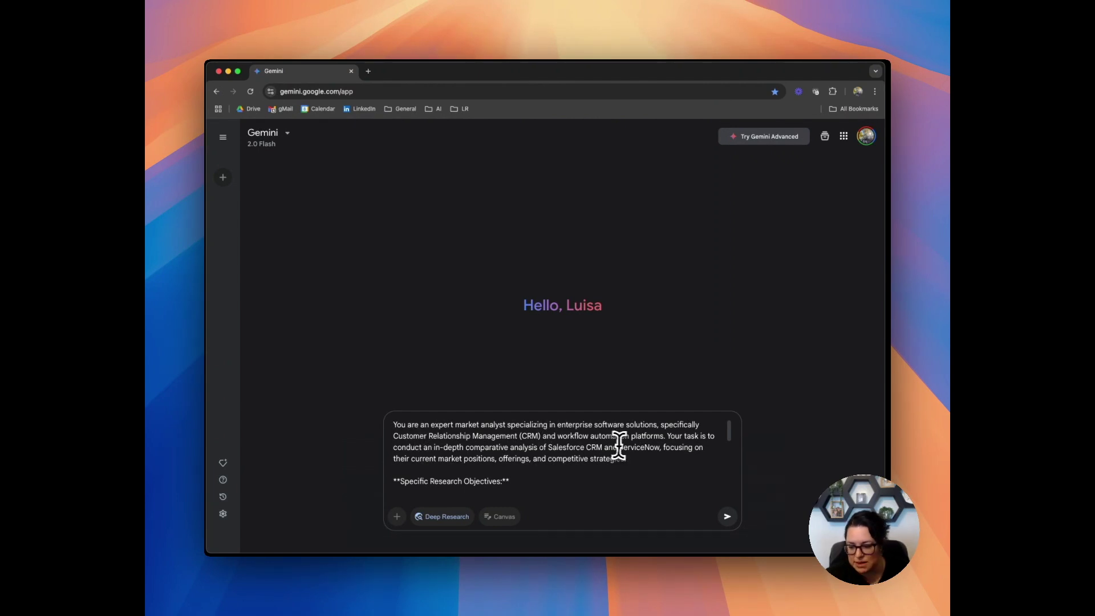
Step: Review the Salesforce CRM and ServiceNow market analysis prompt through its target audience section and submit it with Deep Research
scroll(494, 450, "down", 5)
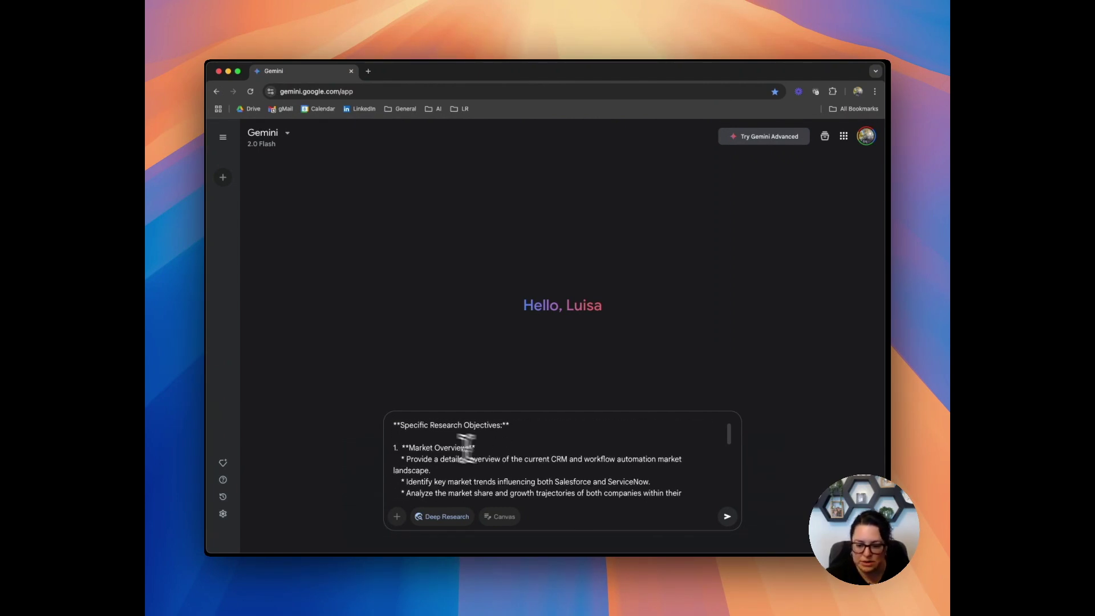
scroll(492, 454, "down", 5)
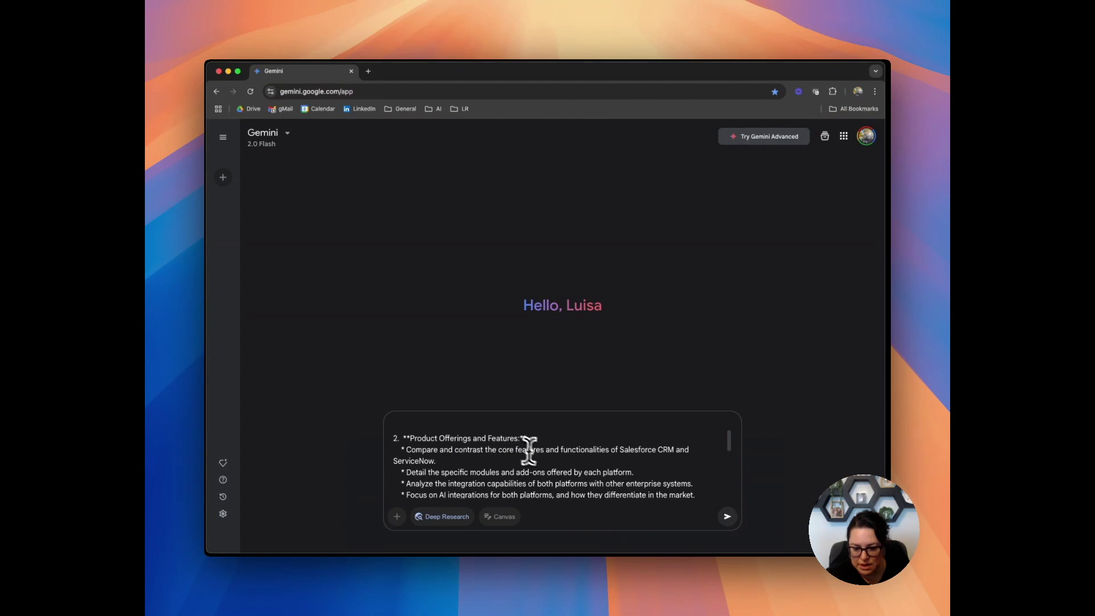
scroll(412, 438, "down", 10)
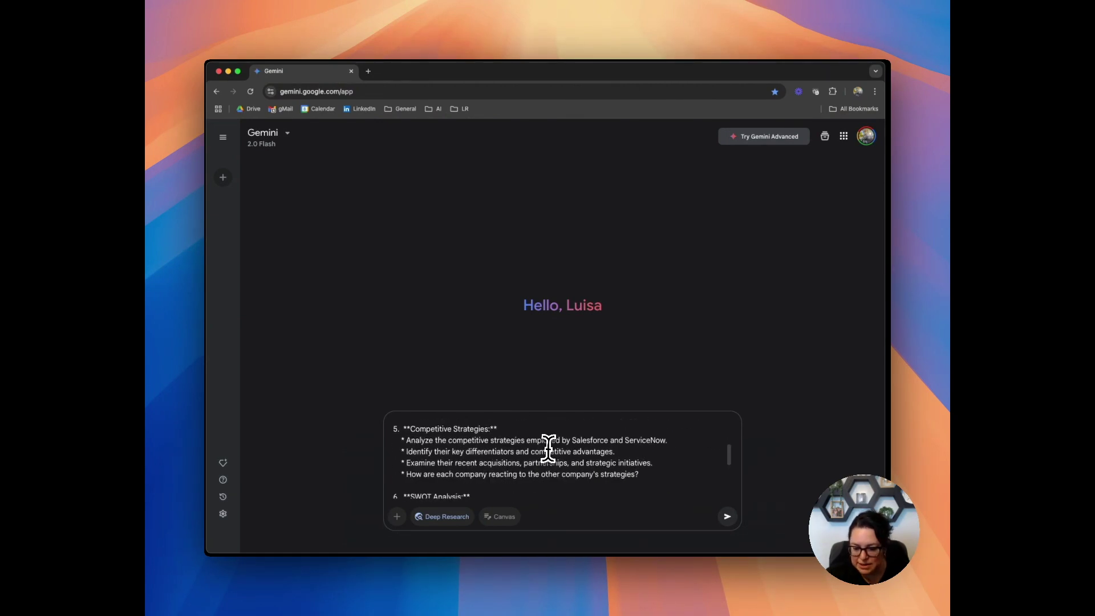
scroll(515, 449, "down", 10)
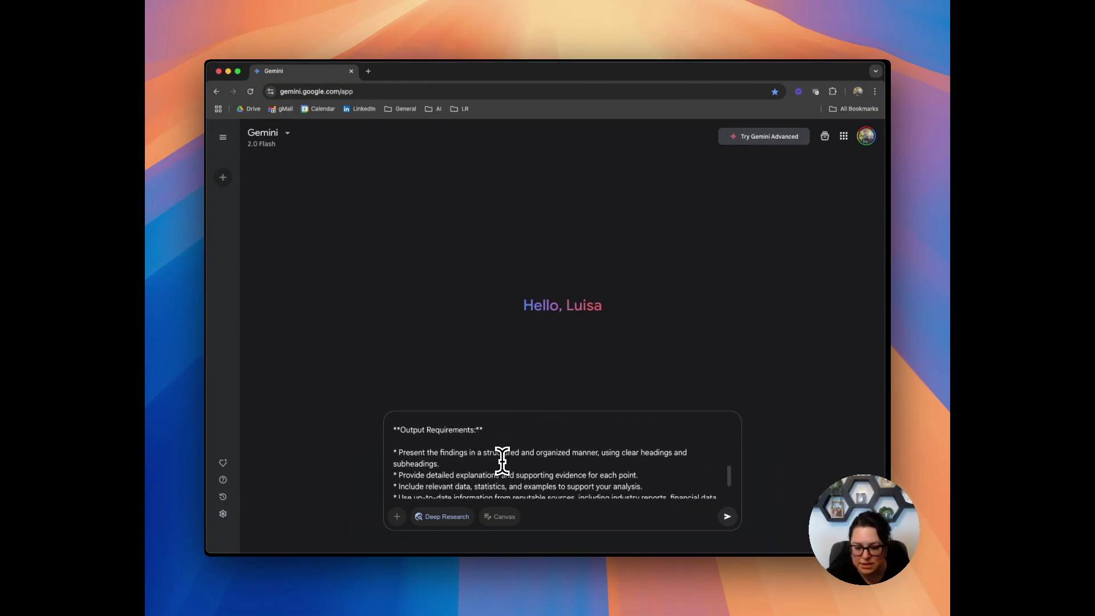
scroll(501, 461, "down", 4)
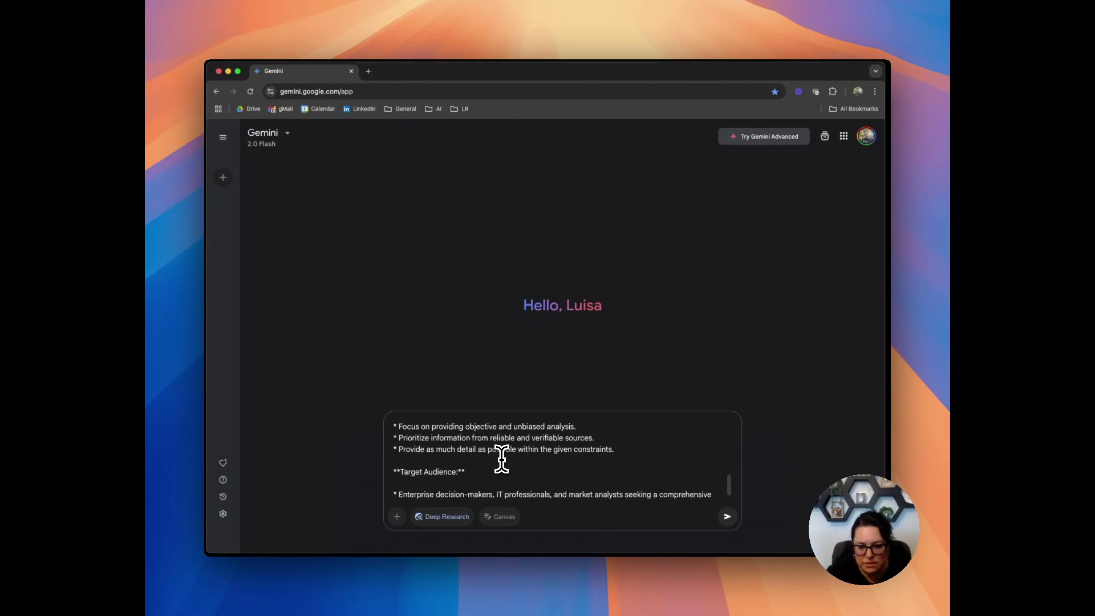
scroll(502, 459, "down", 3)
left_click(727, 516)
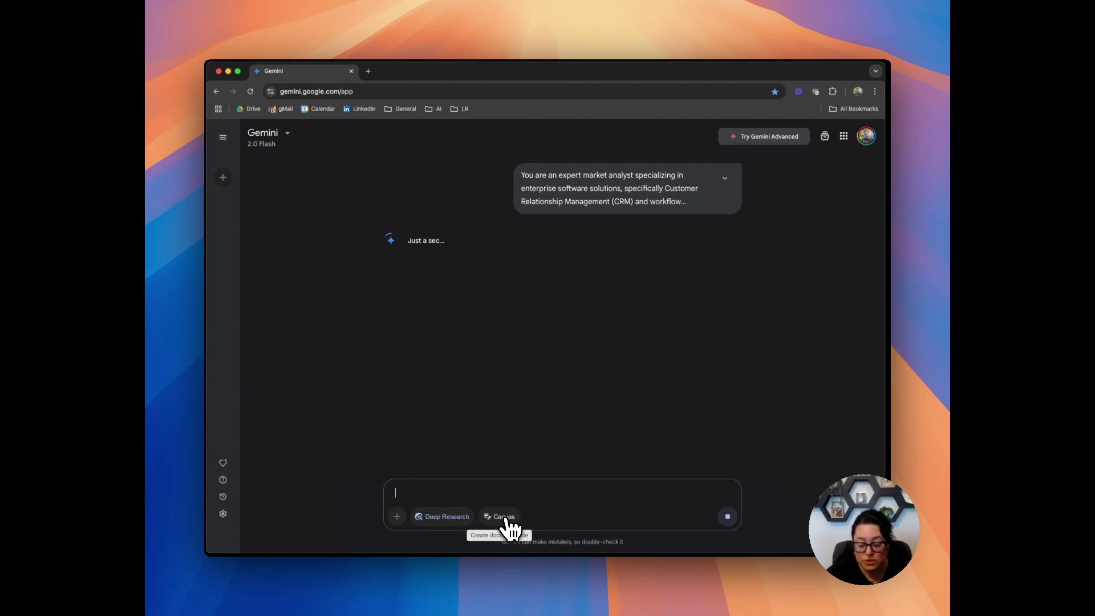
Step: Expand the full research plan for the Salesforce vs. ServiceNow analysis, read it through and start the research
key("super+Tab")
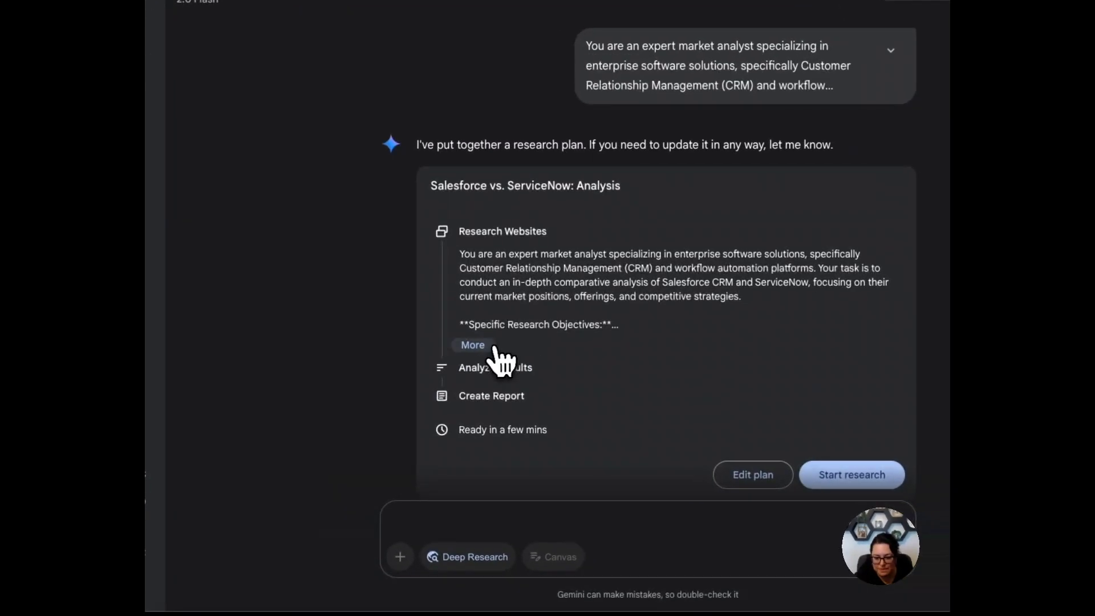
left_click(448, 374)
scroll(496, 382, "down", 10)
scroll(554, 368, "down", 15)
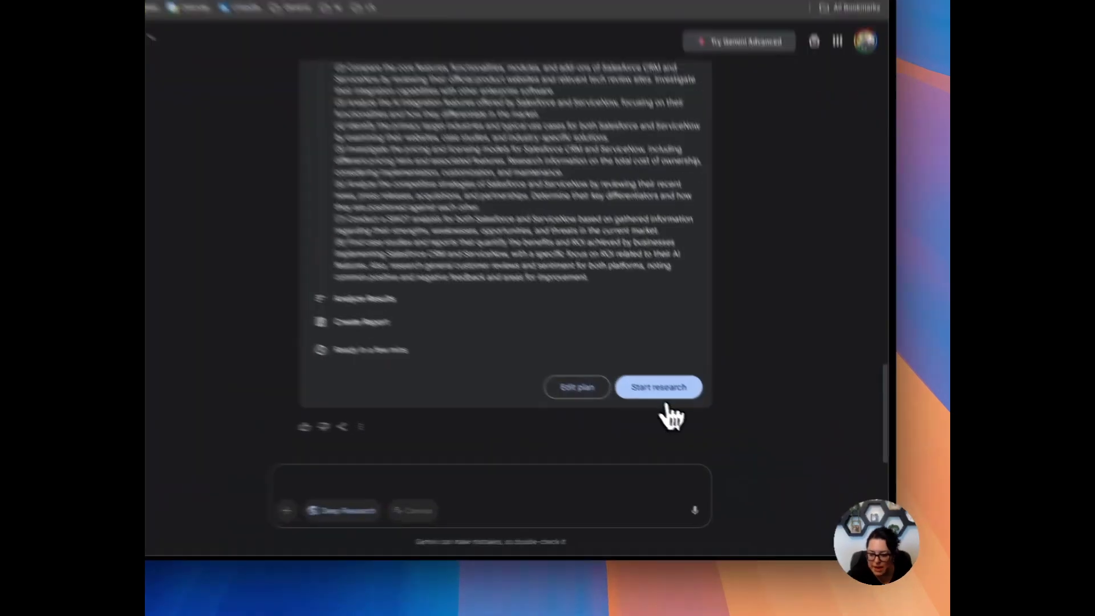
left_click(662, 388)
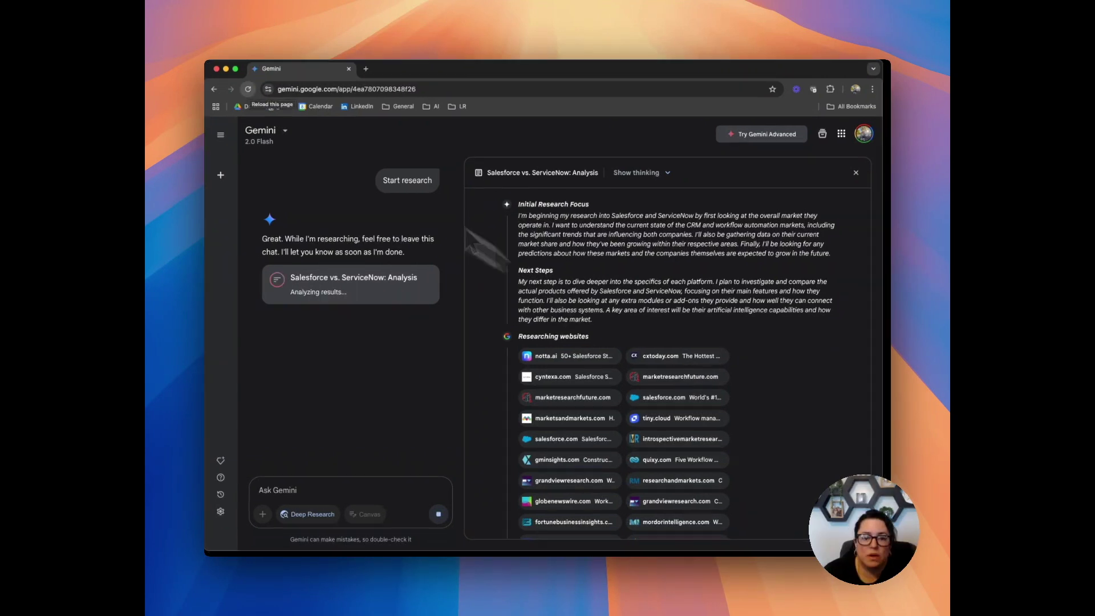
Step: Examine the research thinking log, including its interim findings, next steps and the websites consulted
left_click(249, 90)
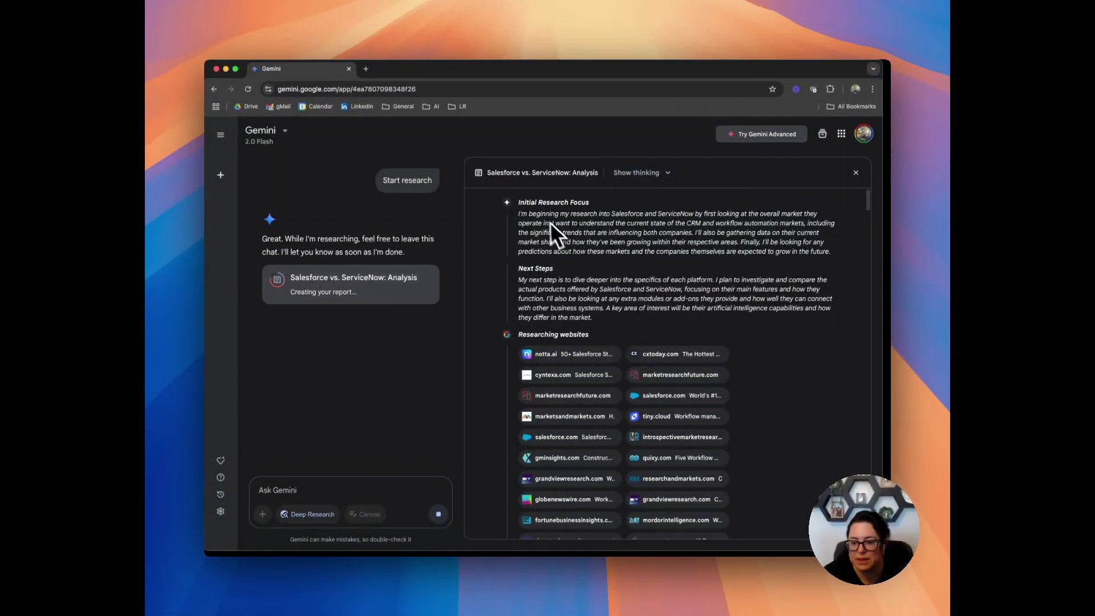
scroll(553, 278, "down", 10)
scroll(577, 297, "down", 10)
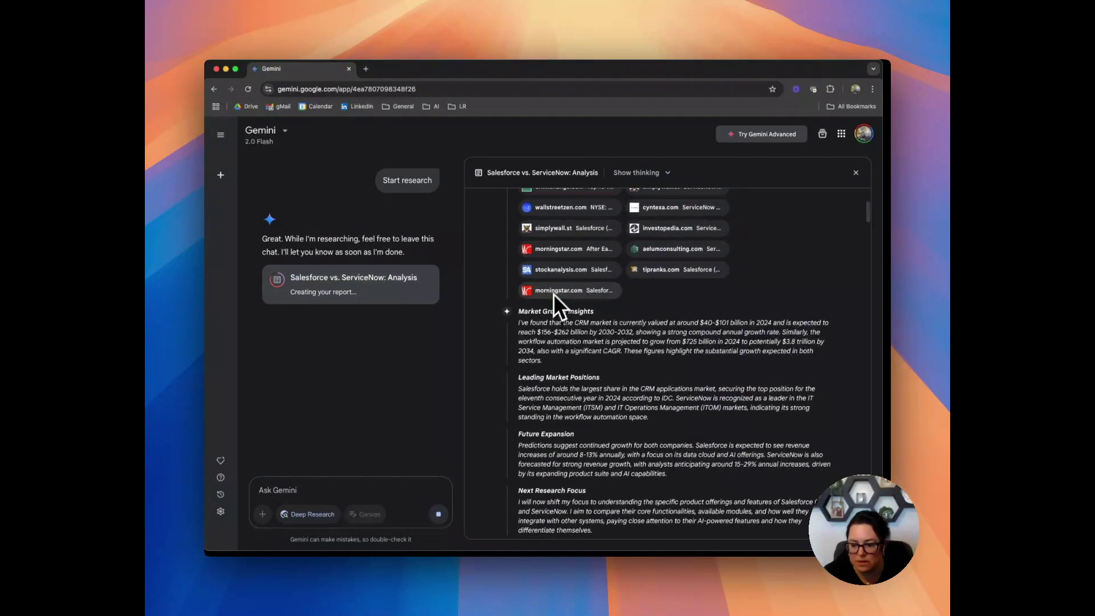
scroll(610, 338, "down", 10)
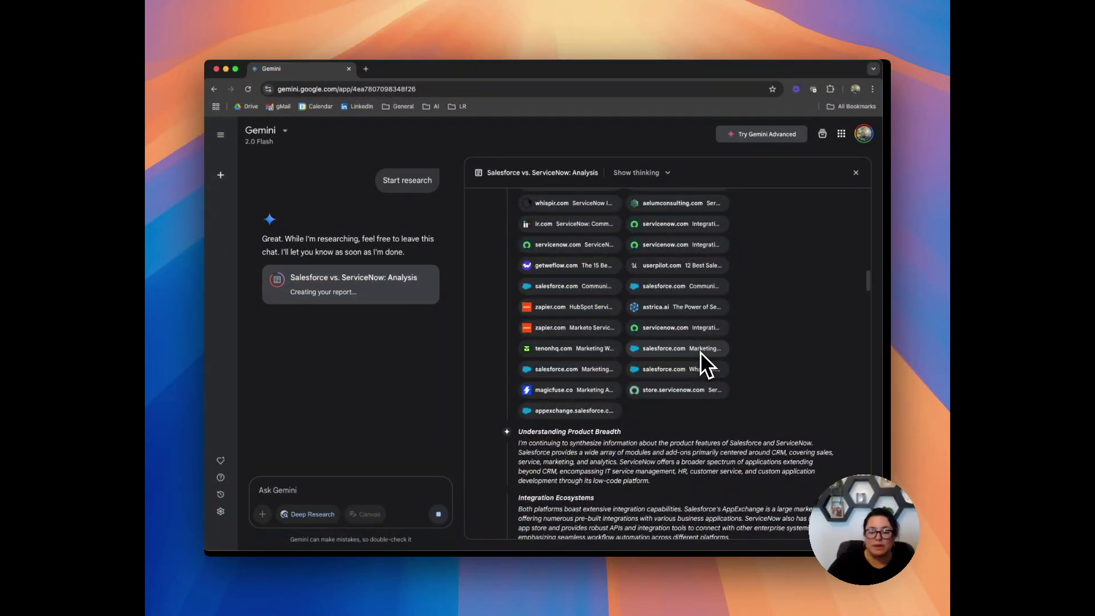
scroll(635, 368, "down", 10)
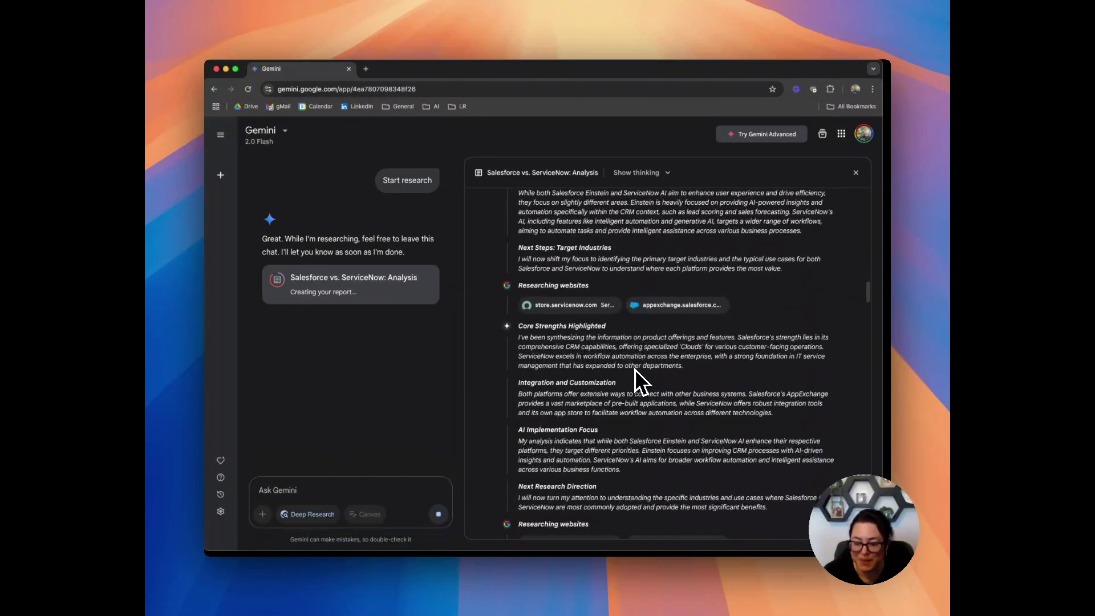
scroll(635, 369, "down", 10)
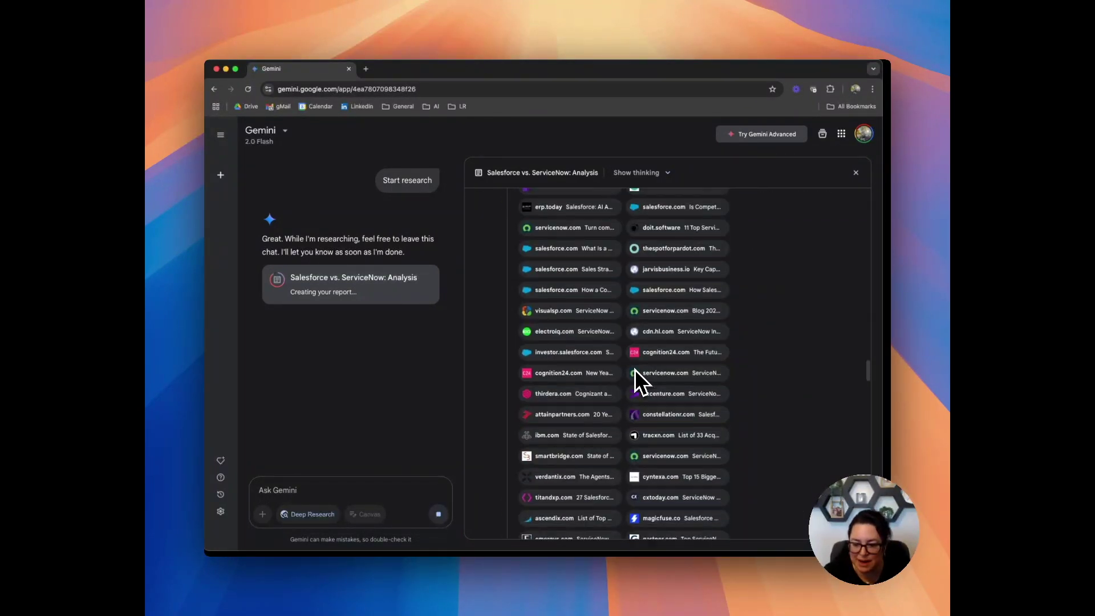
scroll(634, 369, "down", 10)
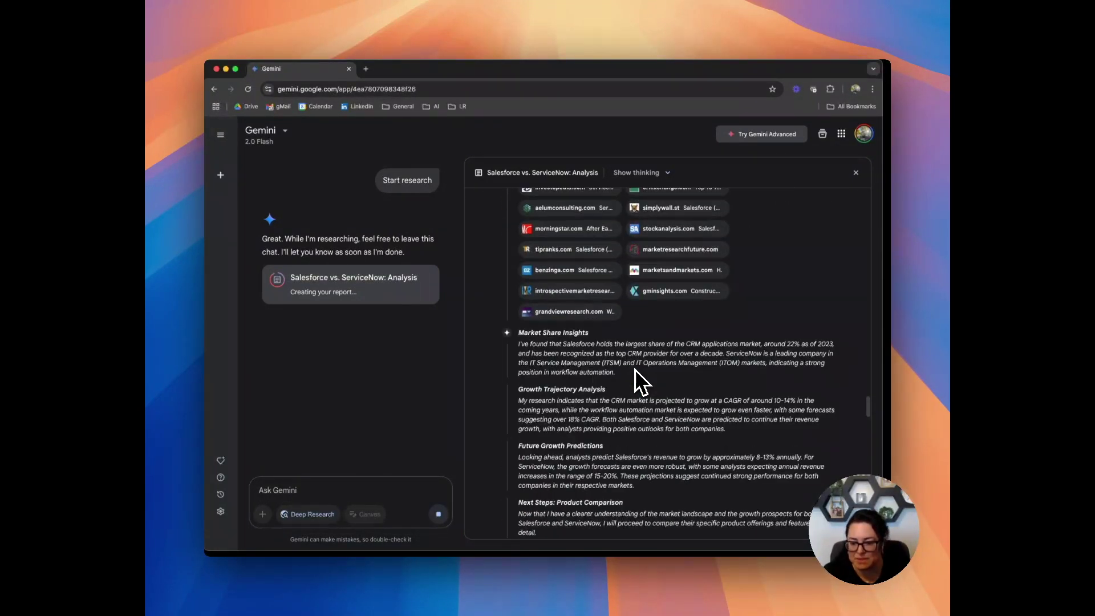
scroll(635, 369, "down", 10)
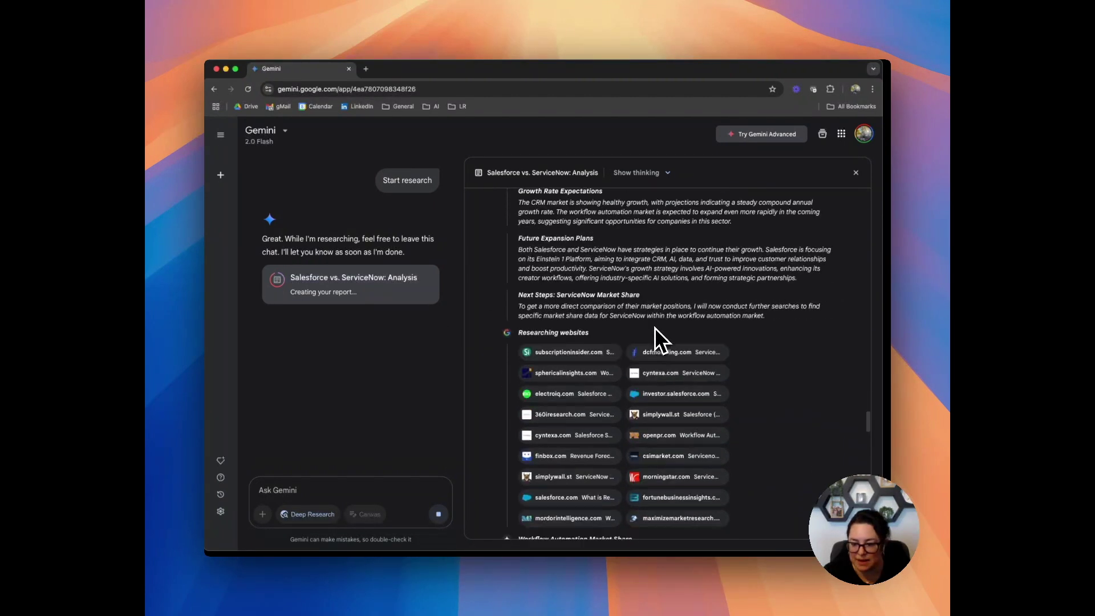
scroll(657, 330, "down", 10)
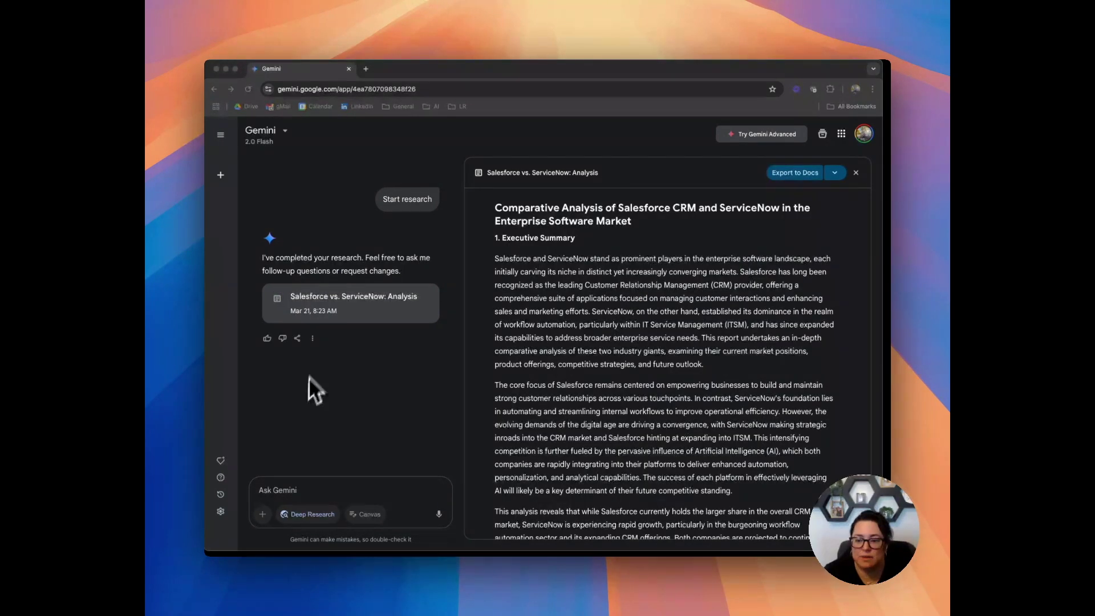
Step: Skim the finished Salesforce vs. ServiceNow comparative report and export it to Google Docs
scroll(643, 364, "down", 20)
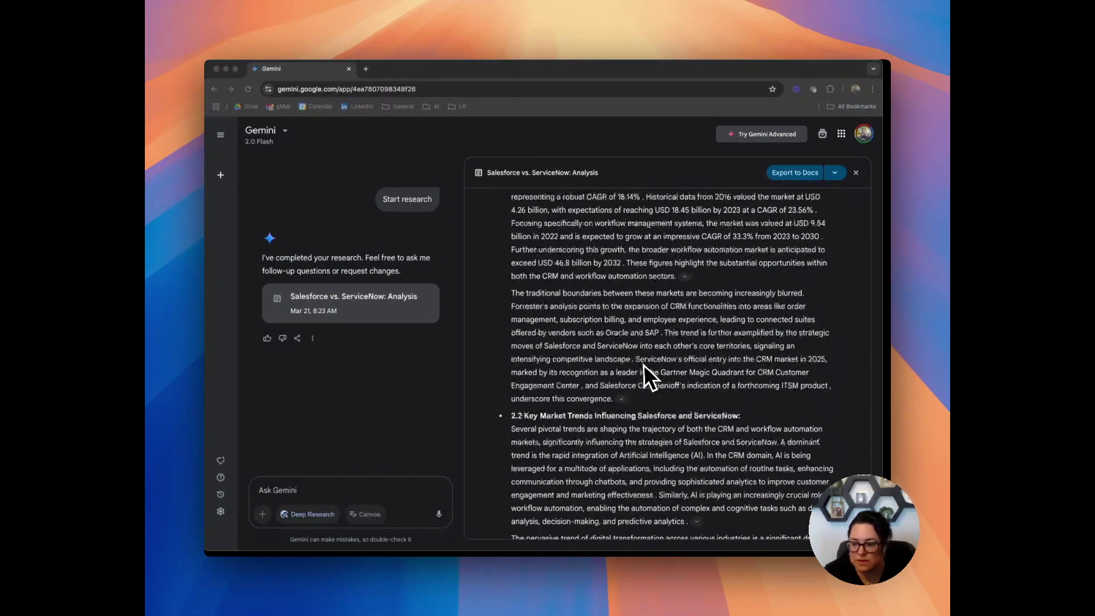
scroll(643, 366, "up", 20)
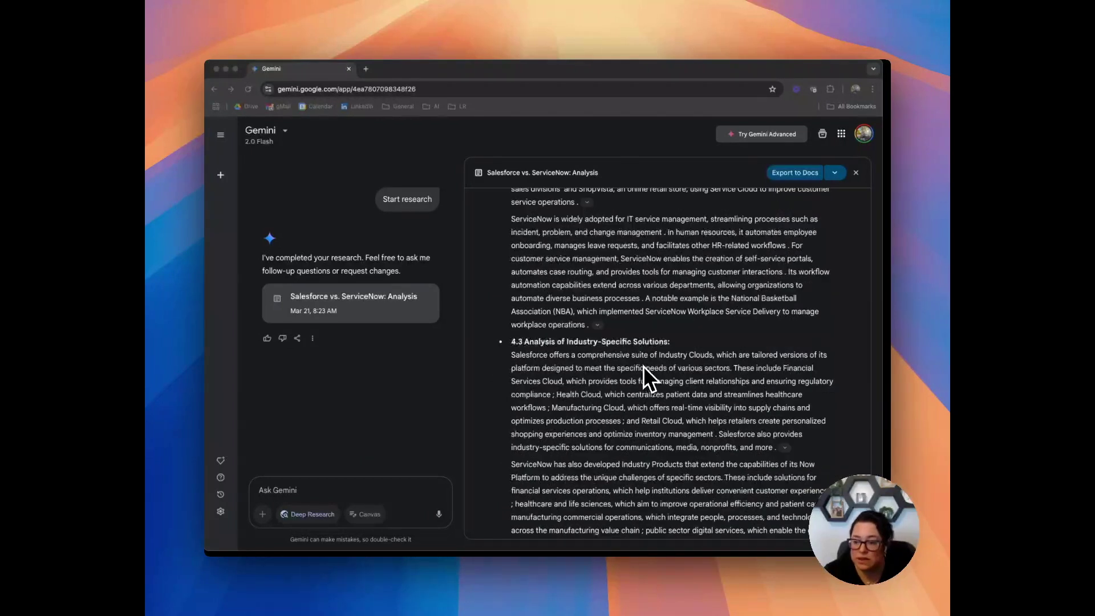
left_click(786, 173)
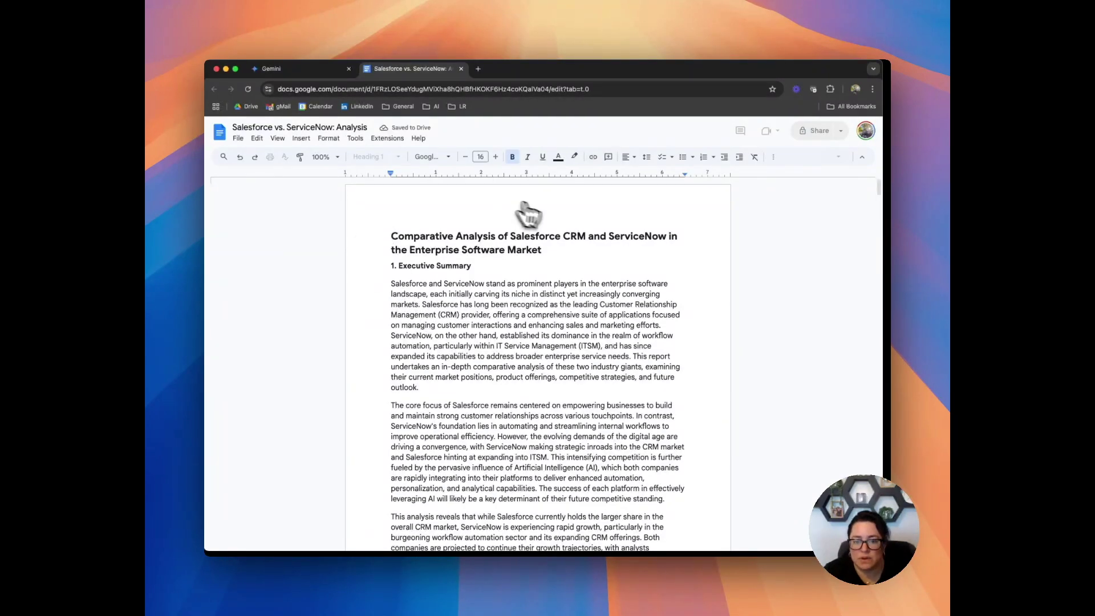
Step: Look through the exported document and its Works cited list to the last source, then return to the report's title heading
scroll(545, 399, "down", 15)
scroll(544, 399, "up", 5)
left_click(286, 273)
scroll(567, 338, "down", 20)
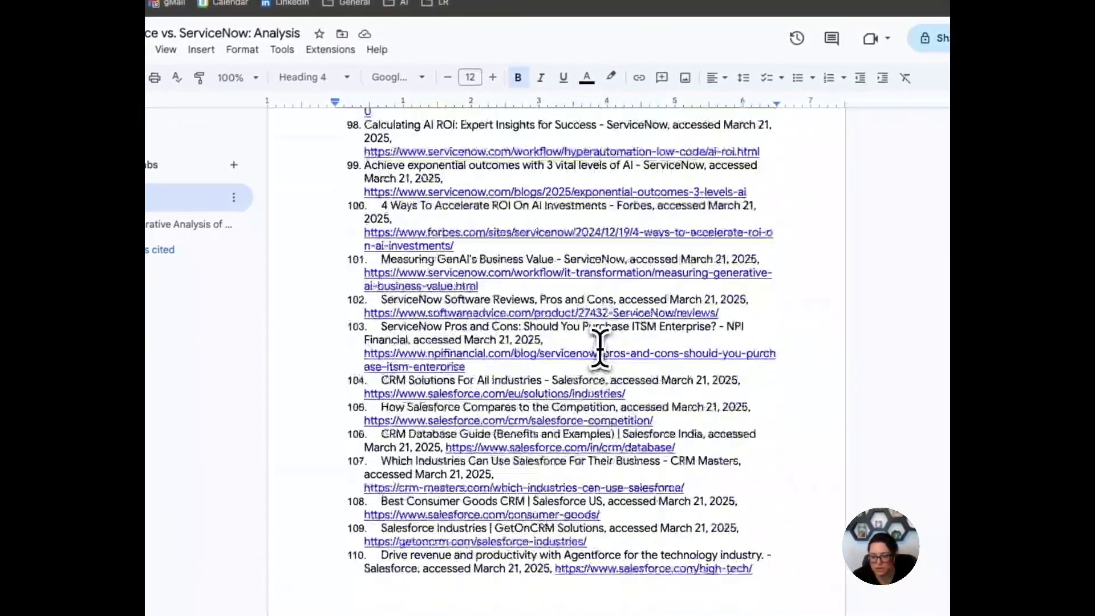
scroll(599, 349, "down", 20)
left_click(494, 412)
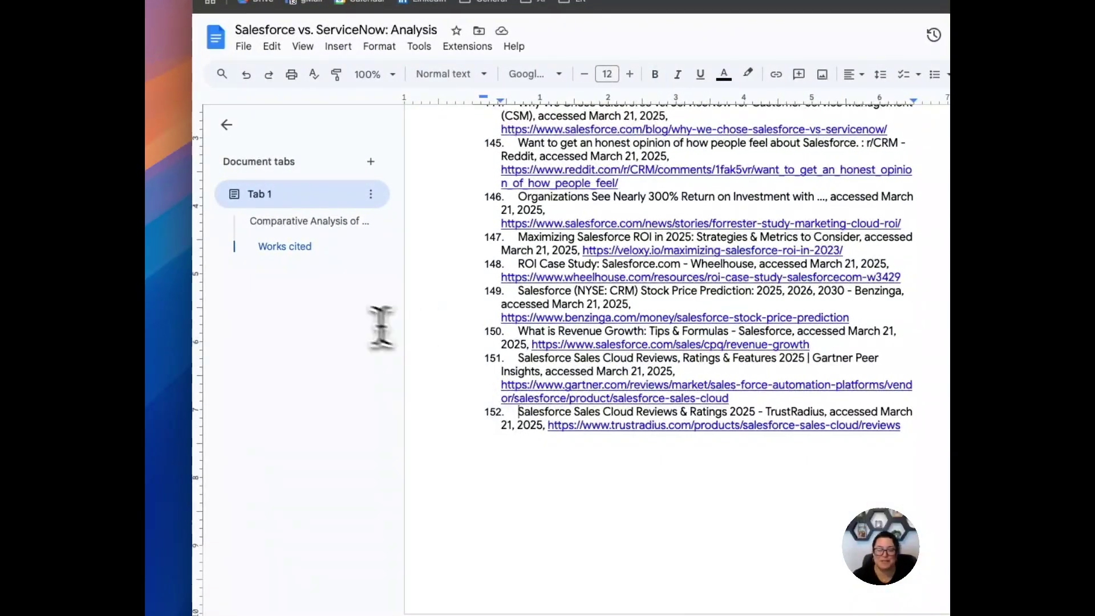
left_click(310, 221)
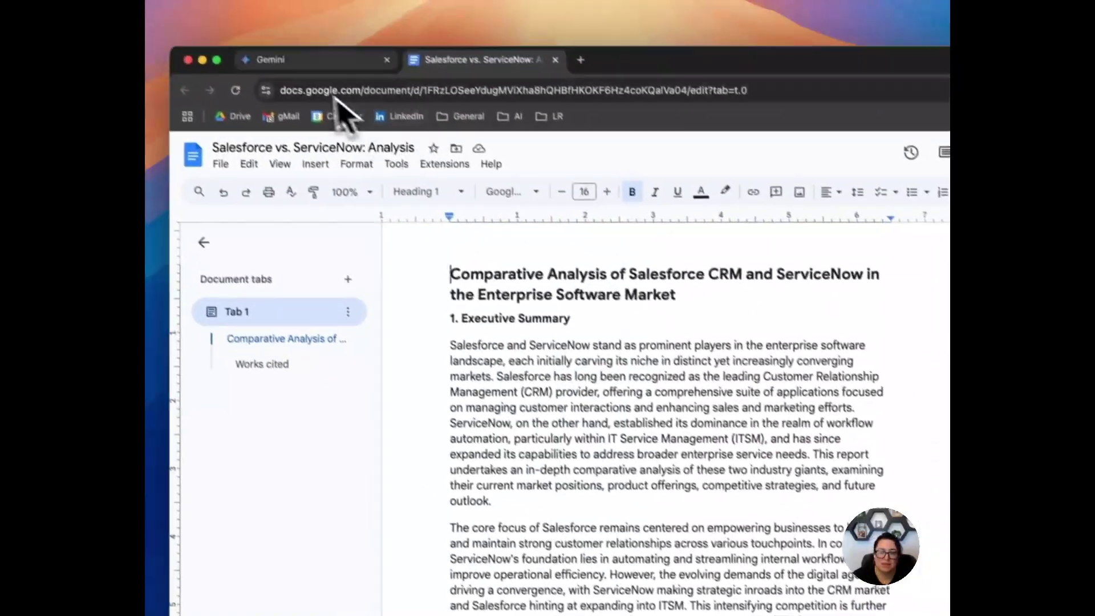
Step: Switch back to Gemini, enable Canvas and ask it to make the report content into an interactive web app with tabs
left_click(234, 12)
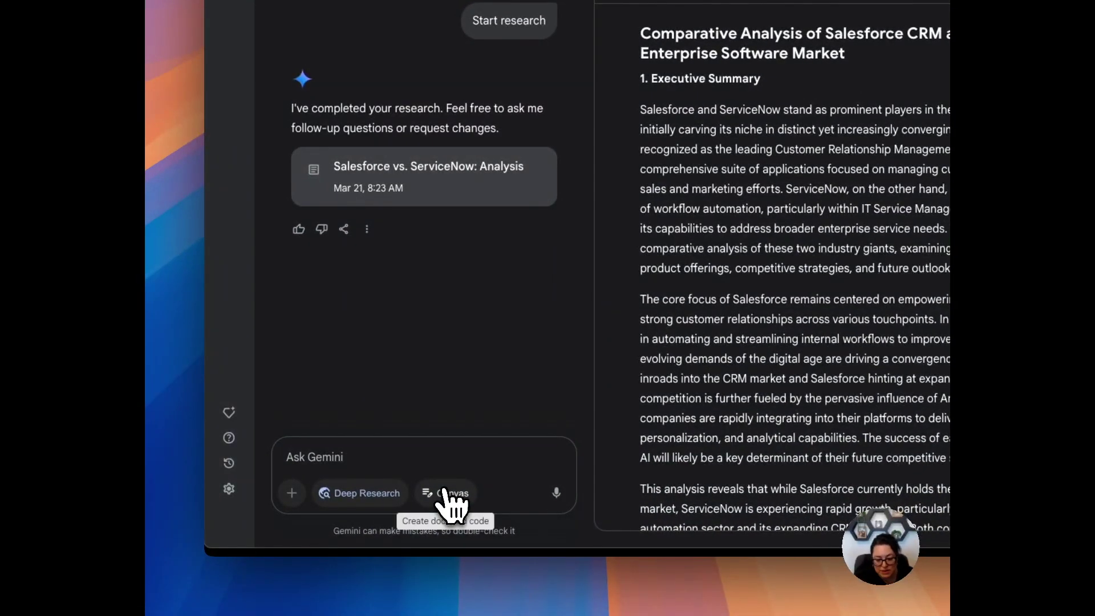
left_click(451, 495)
left_click(402, 457)
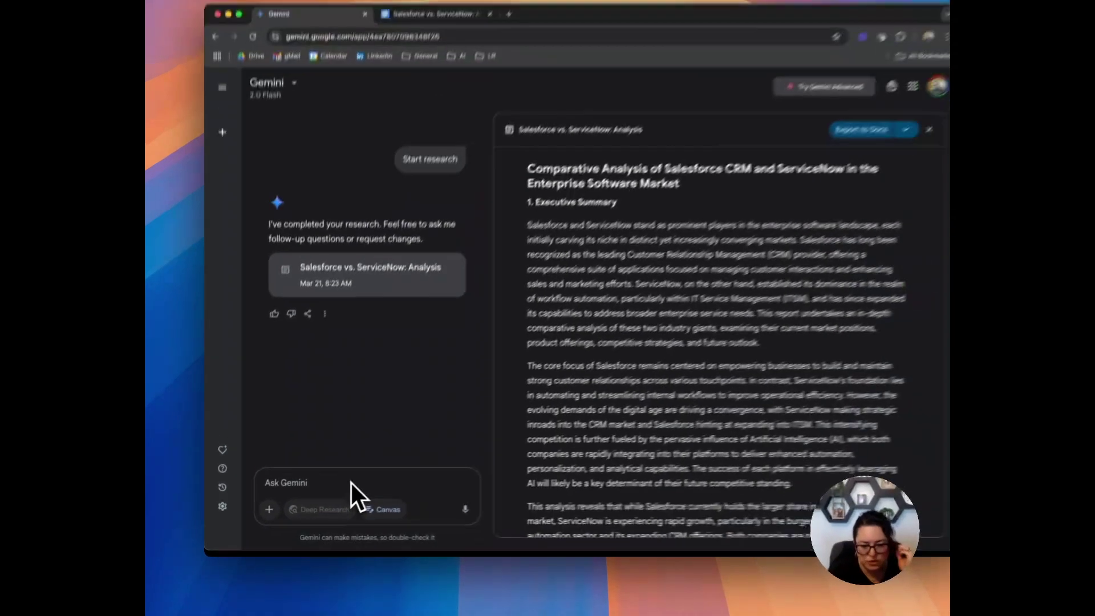
key("super+v")
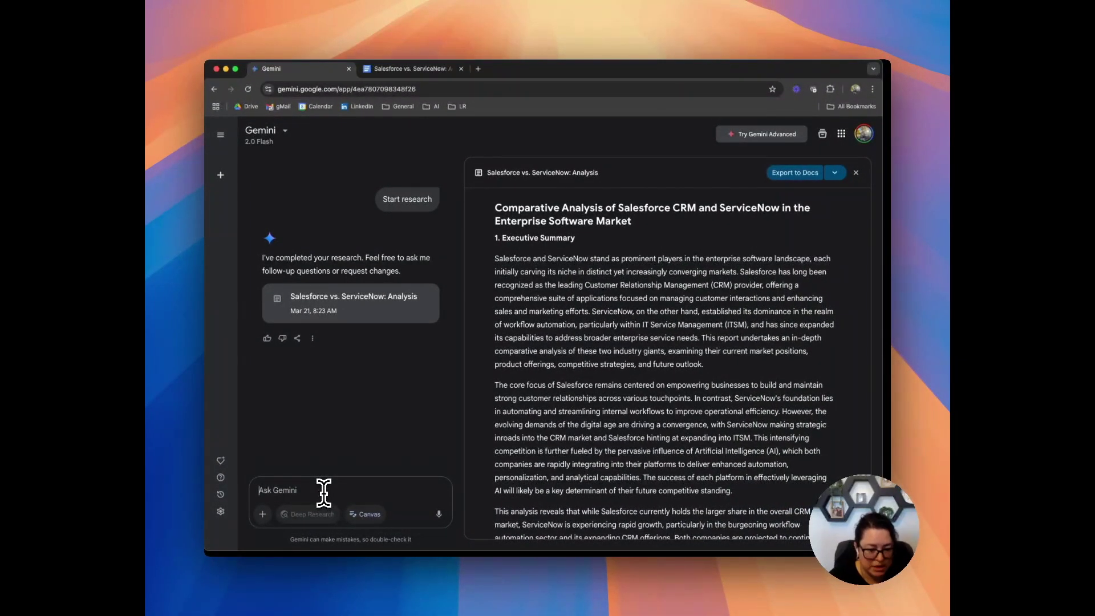
type("Hey this content is great but it's a lot to consume. Can you make the content into an interactive web app with tabs so I can go through the content in a more effective way?")
left_click(439, 514)
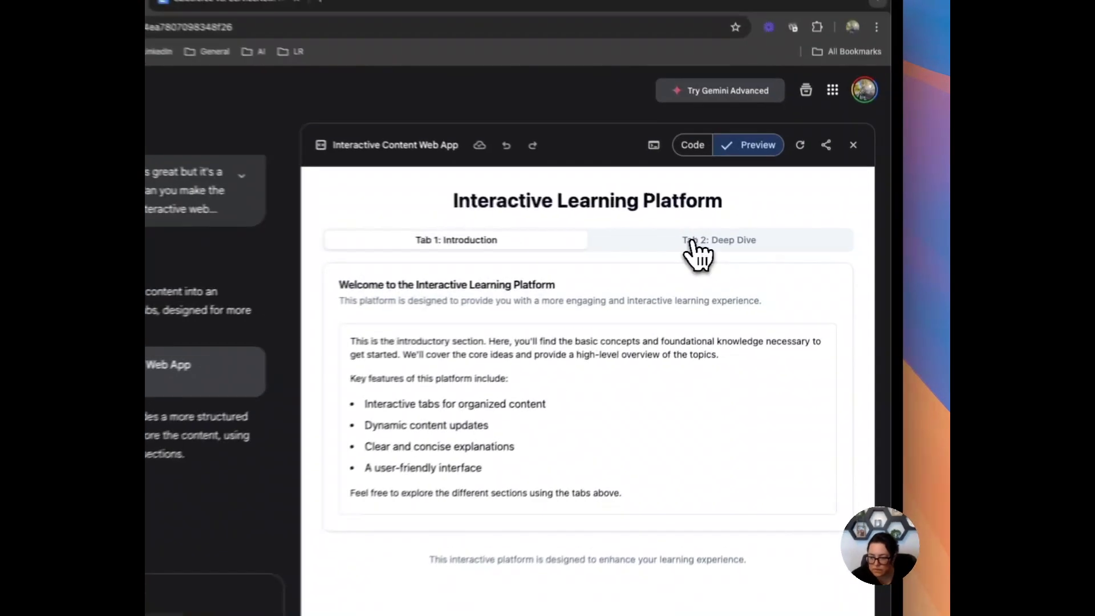
Step: Check the web app's Deep Dive tab and send a follow-up asking it to utilize the content from the deep search report
left_click(747, 242)
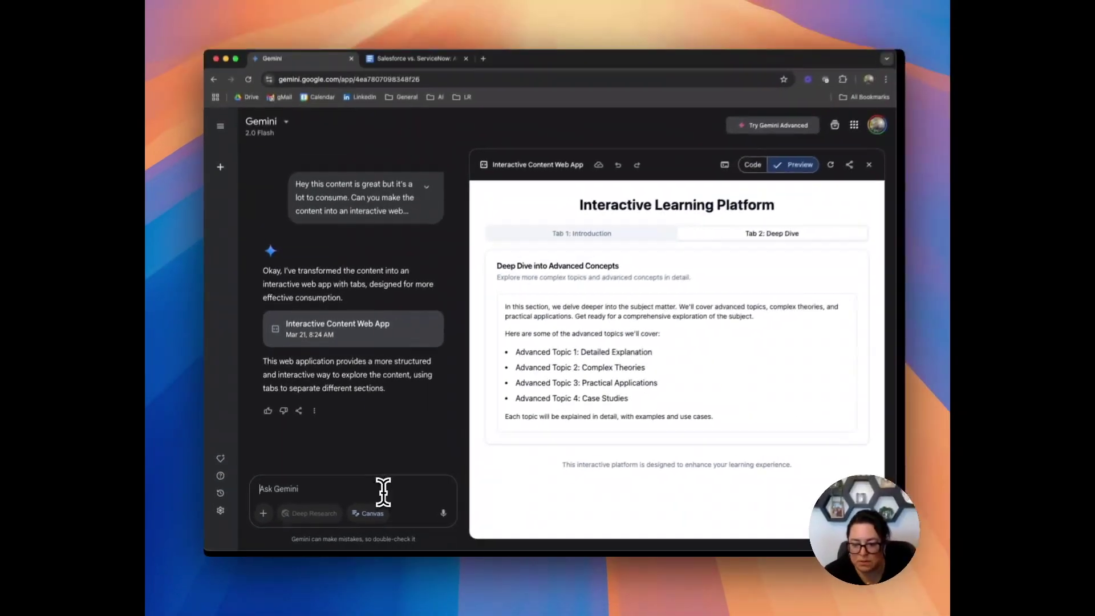
type("Yeah, this is great. Make sure to utilize the content produced on the deep search report.")
key("Return")
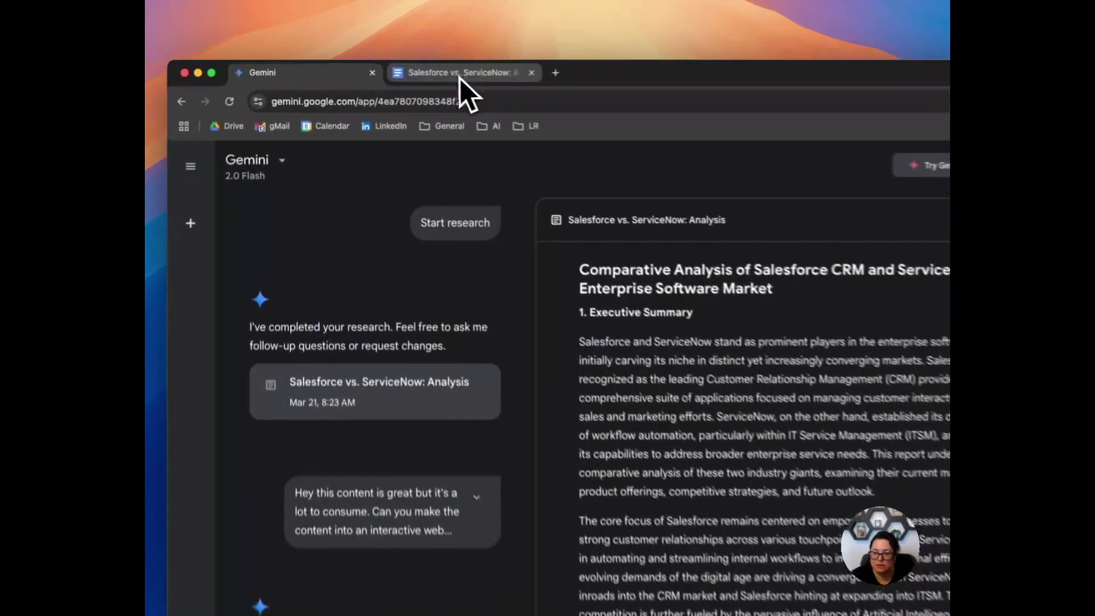
Step: Copy the research report's contents in Gemini and generate an Audio Overview from the report
left_click(461, 74)
left_click(336, 74)
left_click(807, 220)
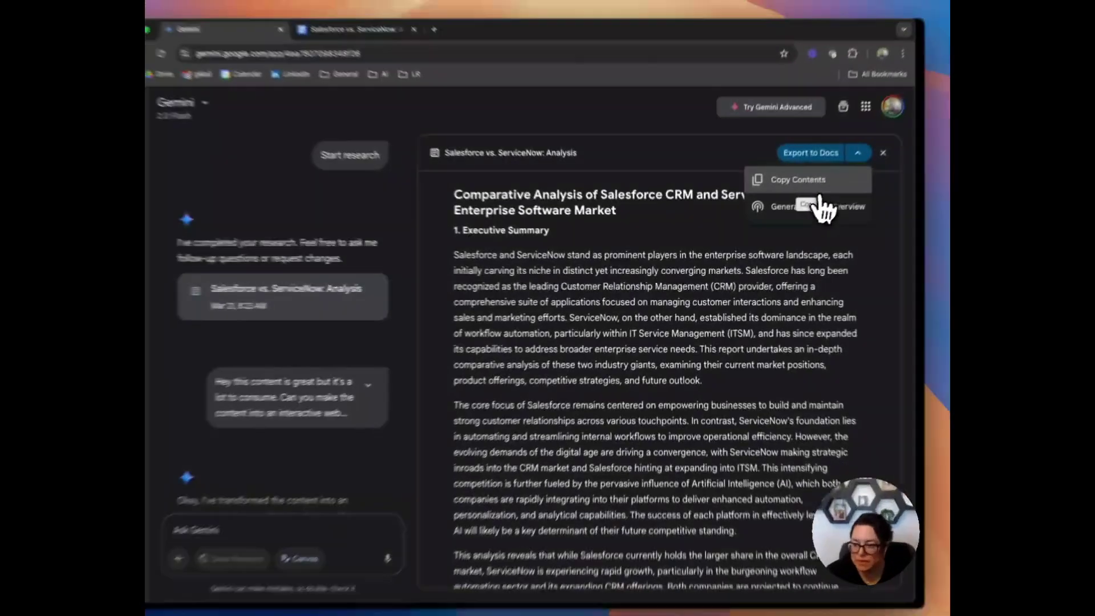
left_click(720, 255)
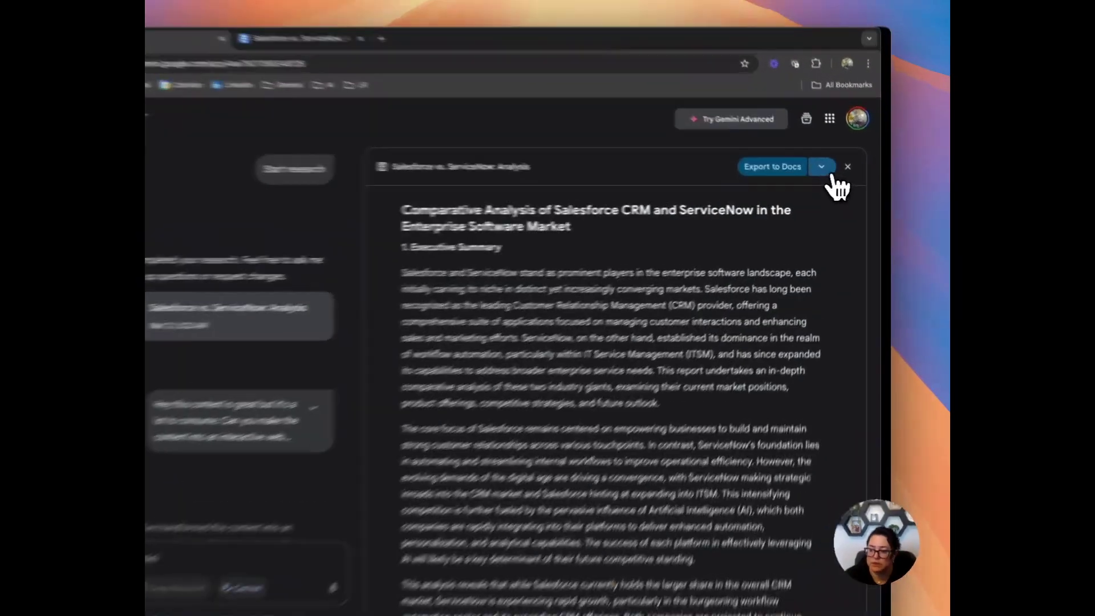
left_click(834, 172)
left_click(784, 216)
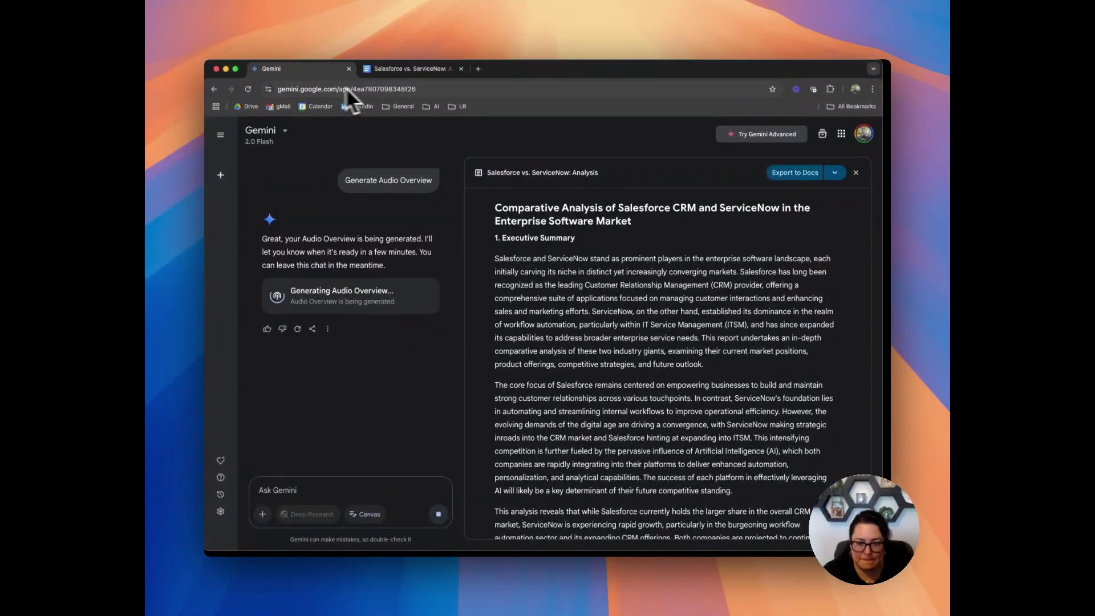
Step: Duplicate the Gemini browser tab and start a new chat in the copy
right_click(309, 73)
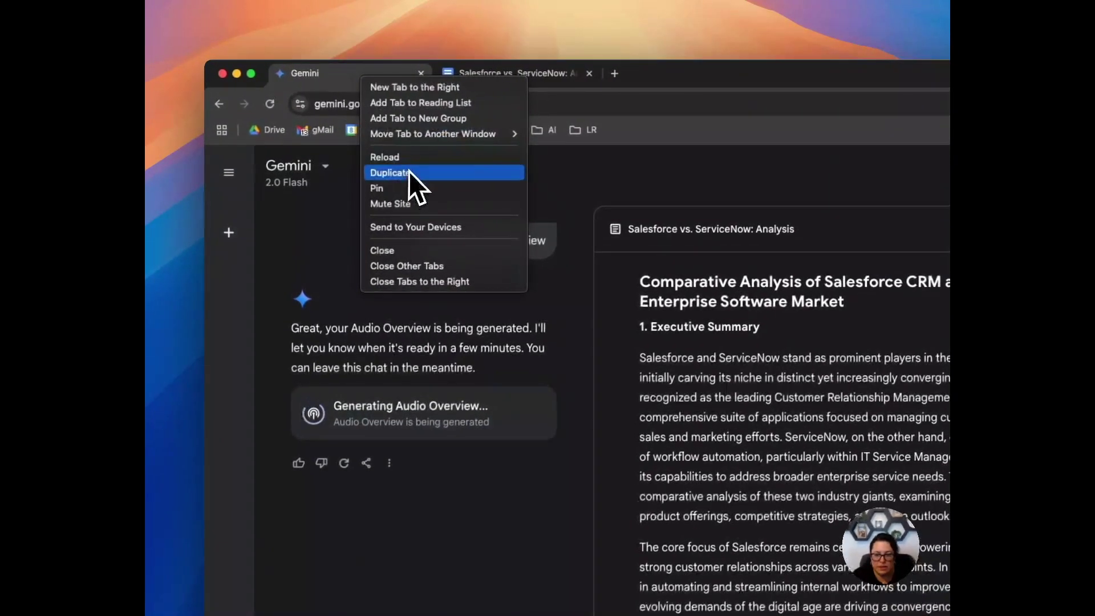
left_click(409, 172)
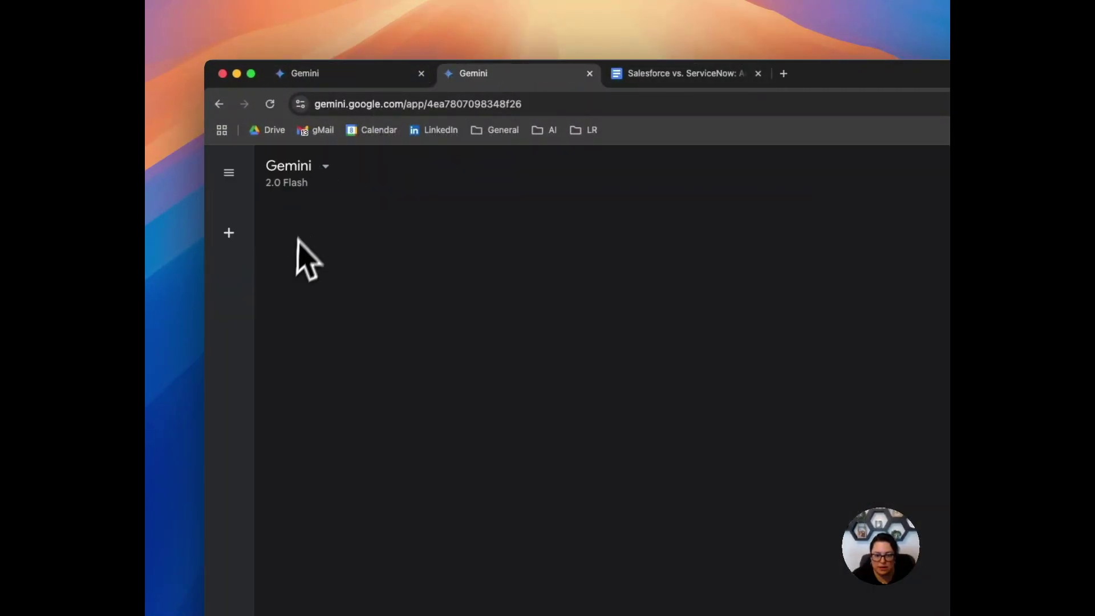
left_click(231, 234)
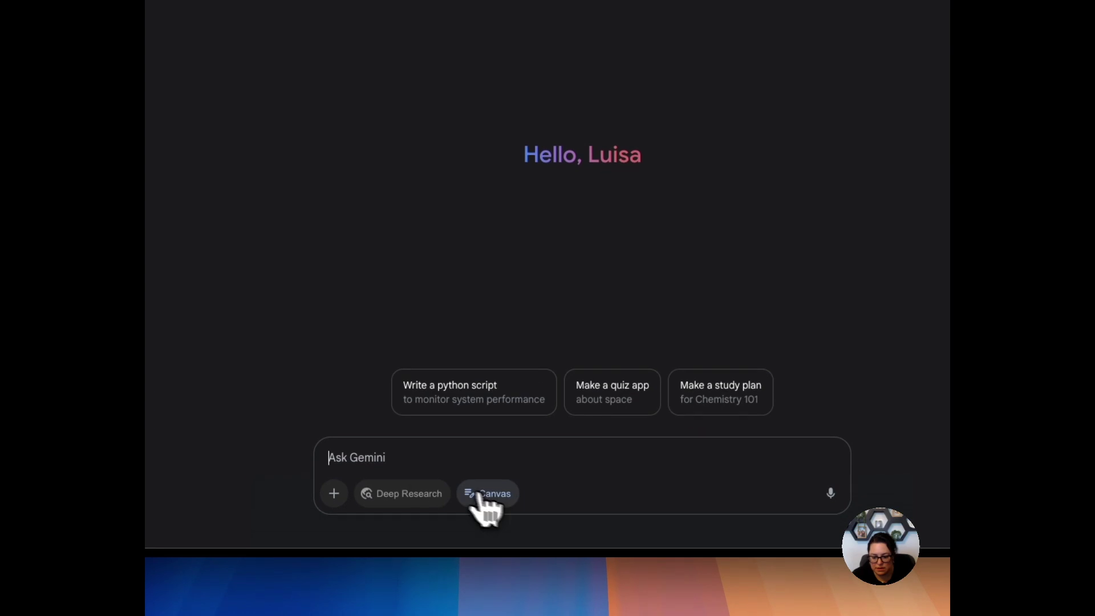
Step: Ask Gemini to create an interactive web app for easily working through and consuming the provided content, including the copied report in the prompt
type("using the content")
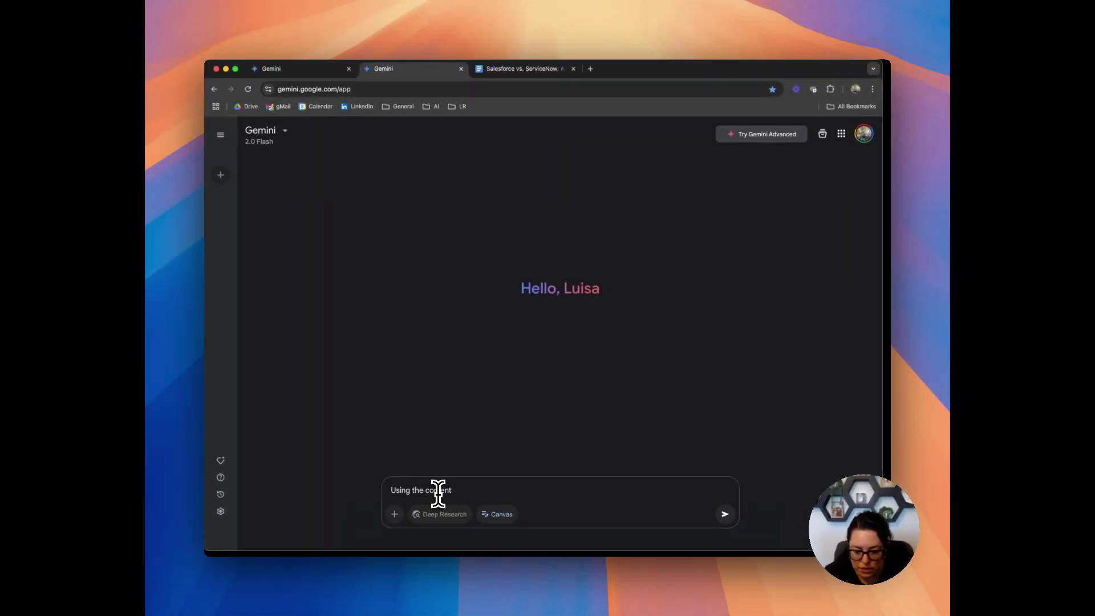
key("super+v")
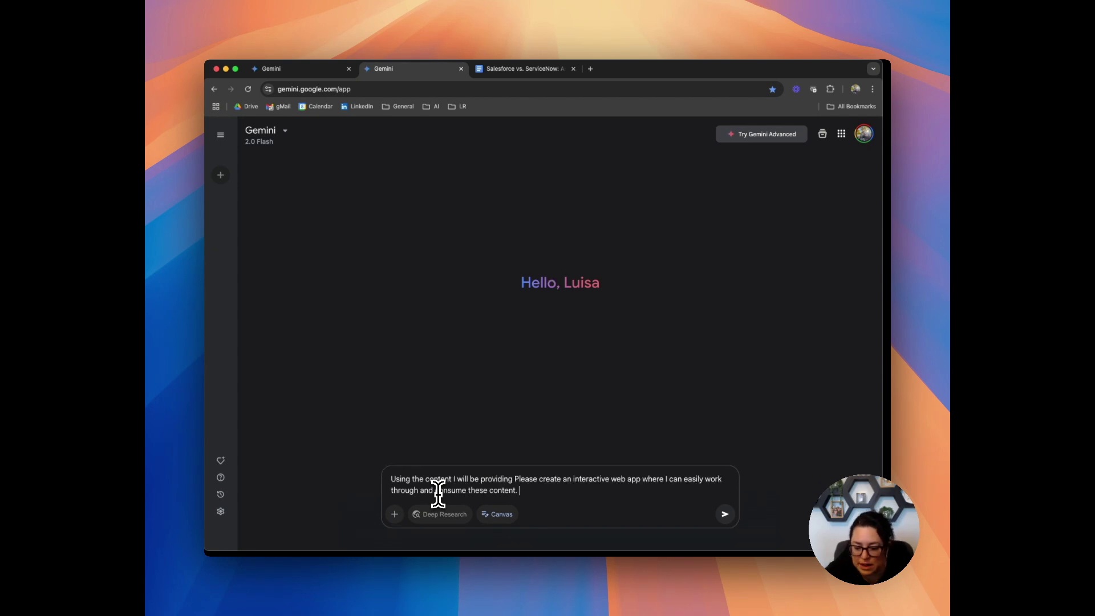
key("super+v")
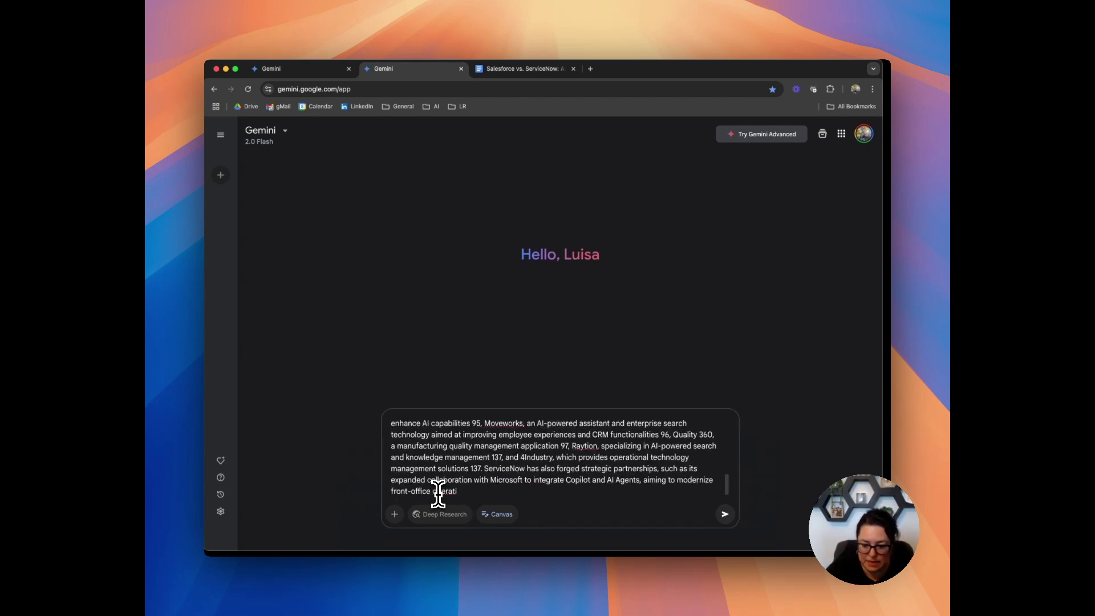
left_click(725, 514)
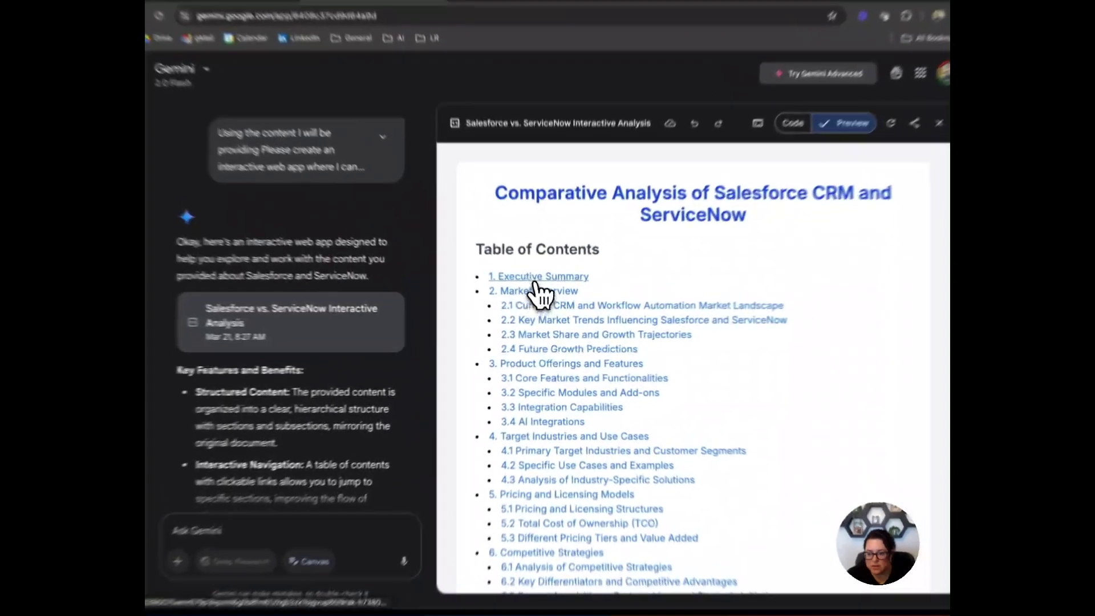
Step: Test the web app's navigation with the Executive Summary contents link and the Product Offerings and Pricing Models sections
left_click(520, 288)
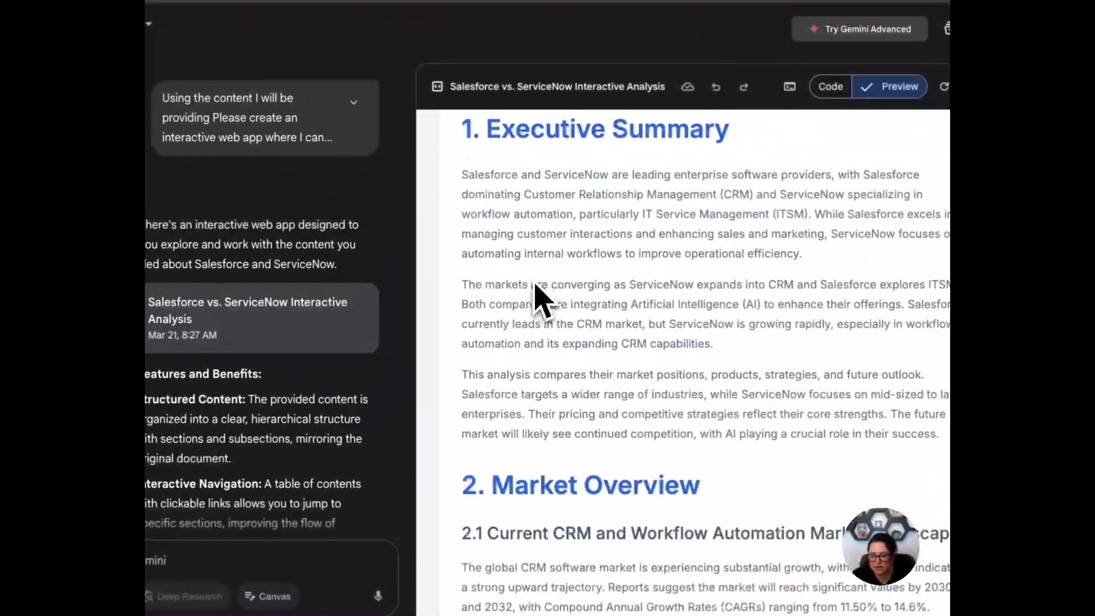
scroll(684, 254, "up", 10)
left_click(561, 340)
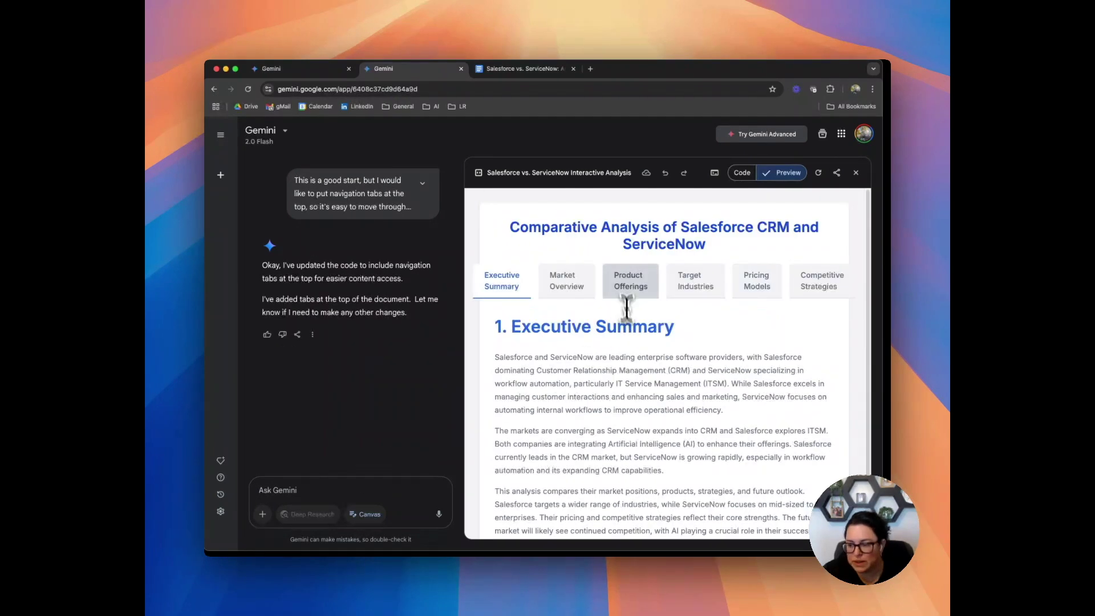
left_click(616, 265)
left_click(776, 265)
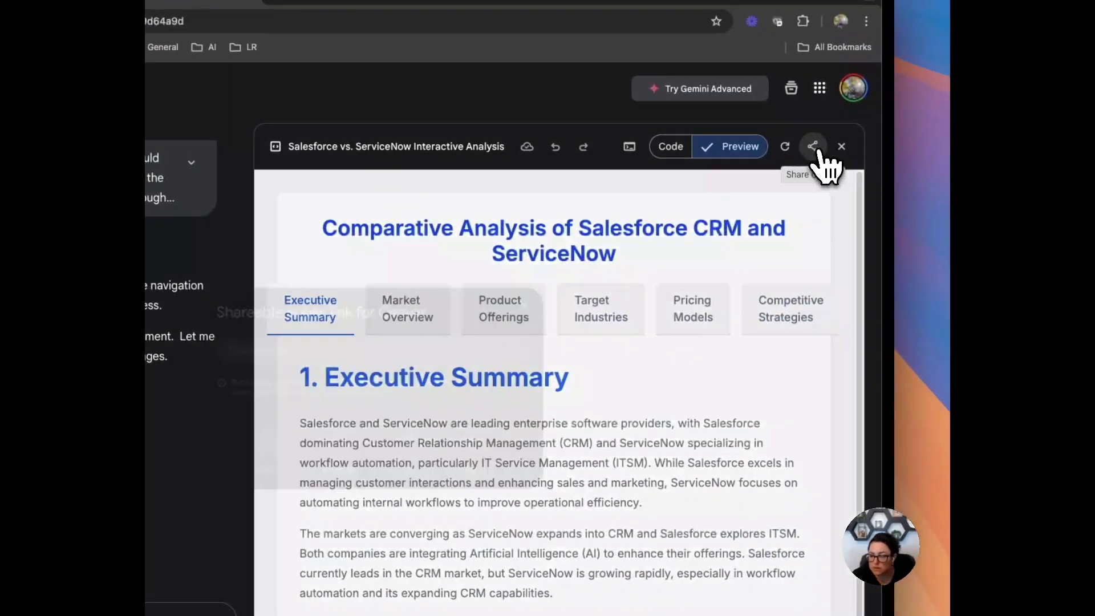
Step: Create a shareable public link for the web app and open it in a new browser tab
left_click(900, 153)
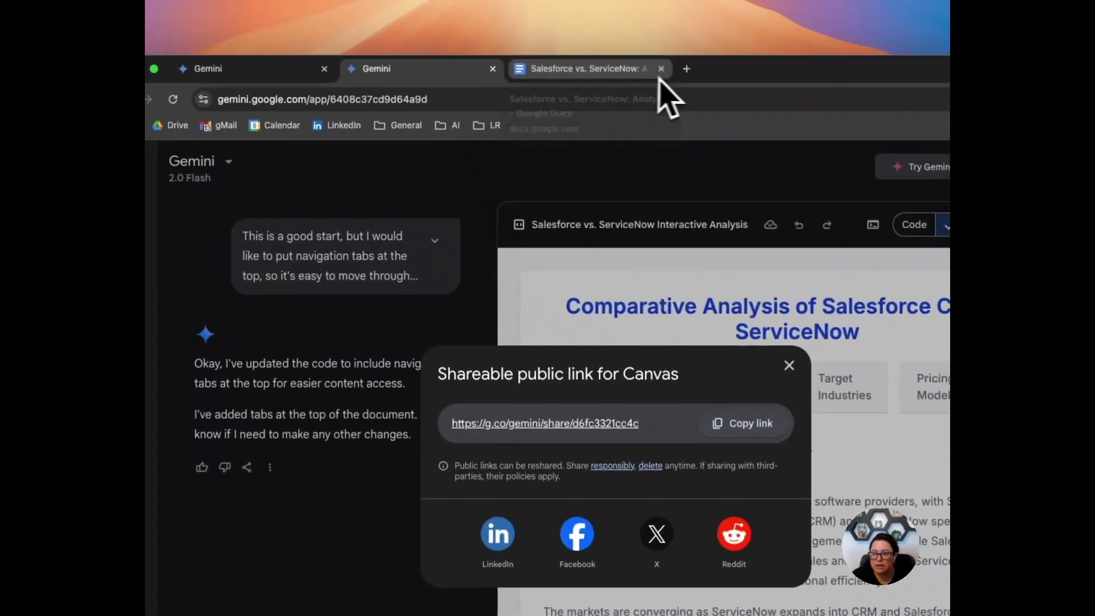
left_click(687, 68)
key("ctrl+v")
key("Return")
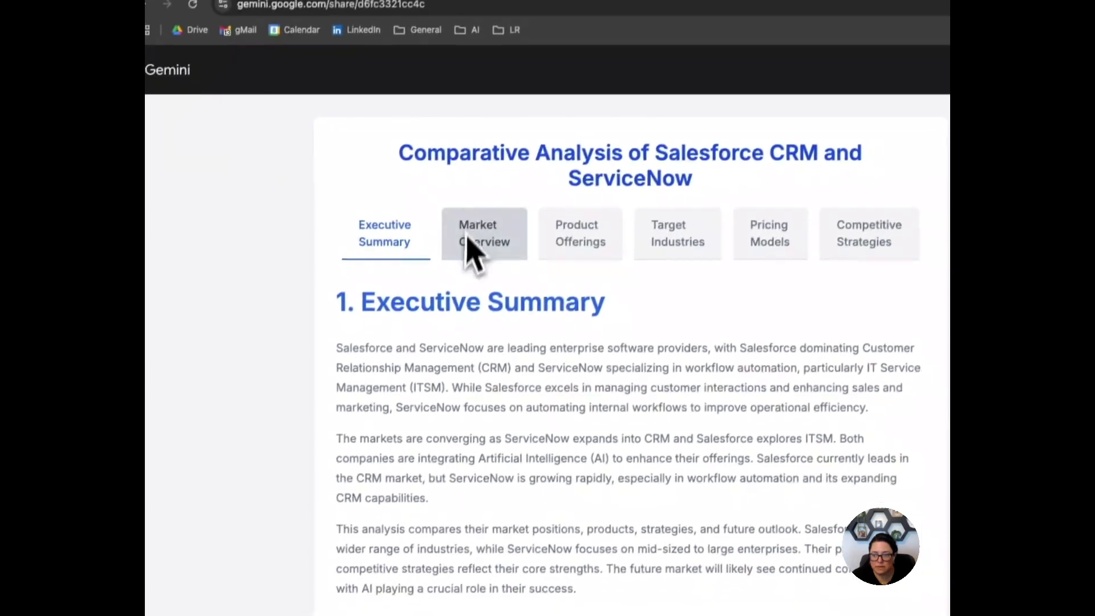